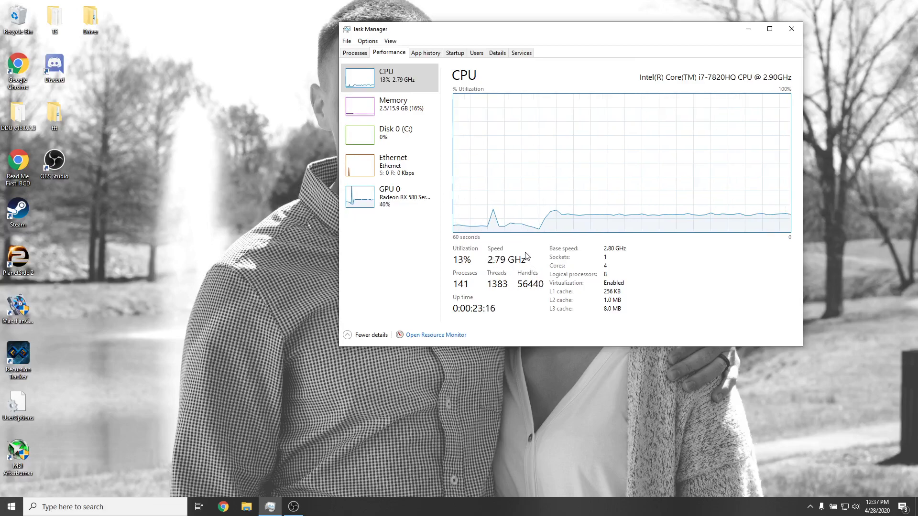
# Step: Open the ttt folder, then ThrottleStop_8.70.6 (1), to get ThrottleStop 8.70 running
pyautogui.doubleClick(54, 113)
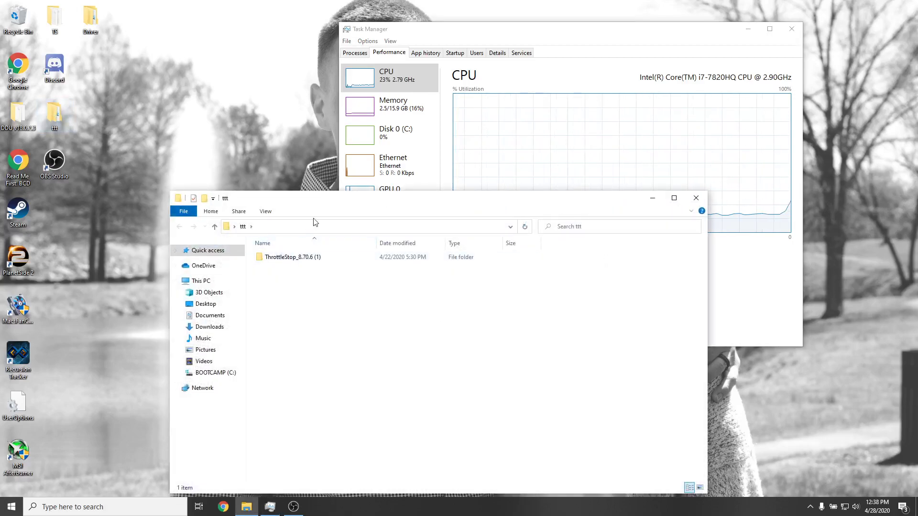
pyautogui.moveTo(321, 201); pyautogui.dragTo(188, 133)
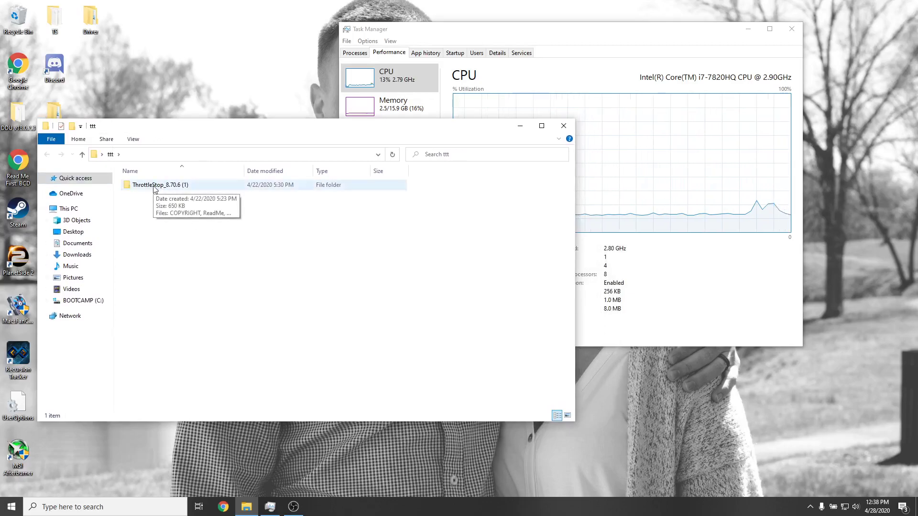
pyautogui.doubleClick(154, 188)
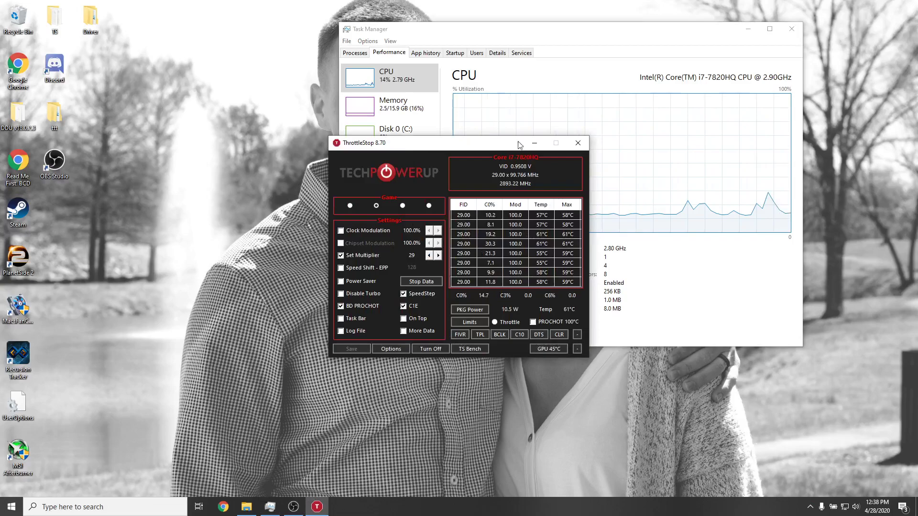
# Step: In the TPL window, set Turbo Boost Long and Short Power Max to 48 W and confirm
pyautogui.moveTo(513, 138); pyautogui.dragTo(373, 118)
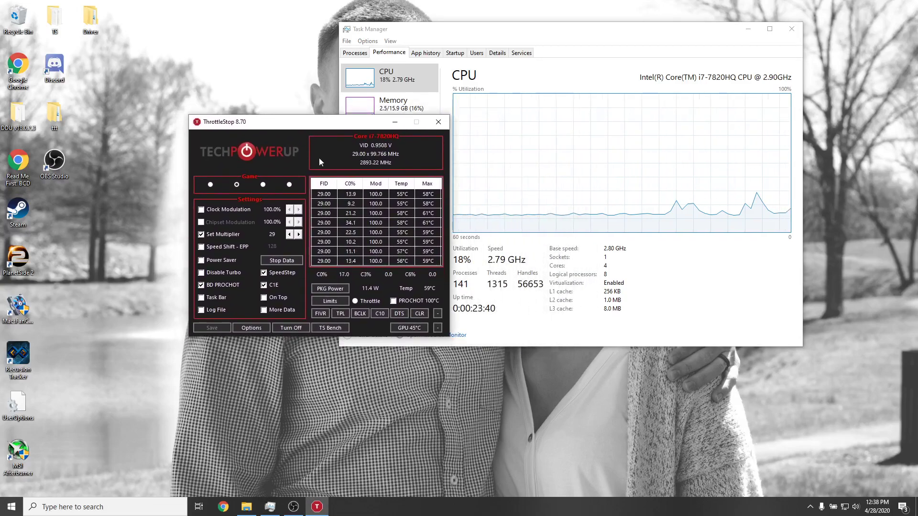
pyautogui.click(339, 313)
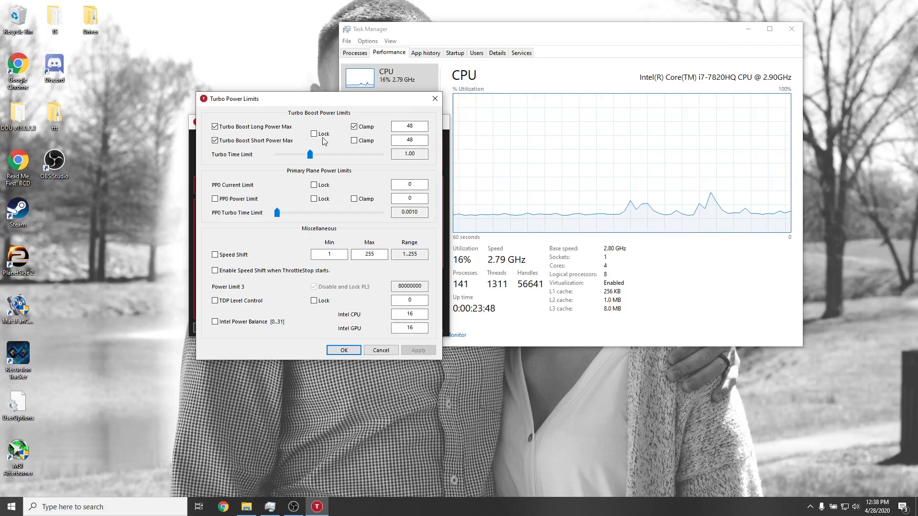
pyautogui.moveTo(358, 99); pyautogui.dragTo(363, 93)
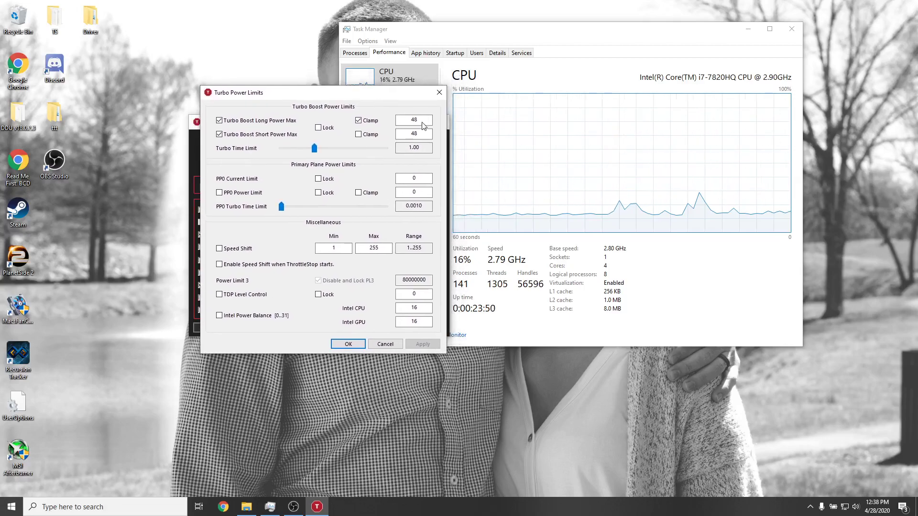
pyautogui.doubleClick(406, 119)
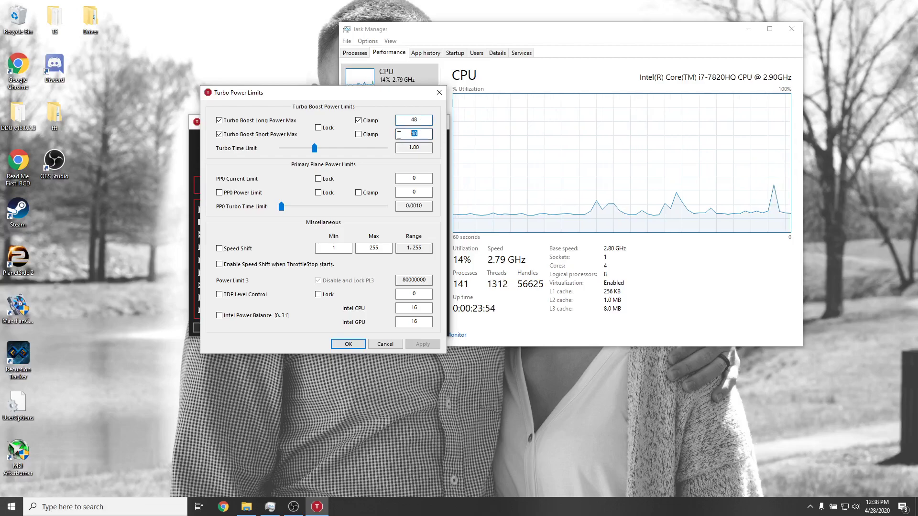
pyautogui.click(426, 118)
pyautogui.hotkey('shift', 'Left')
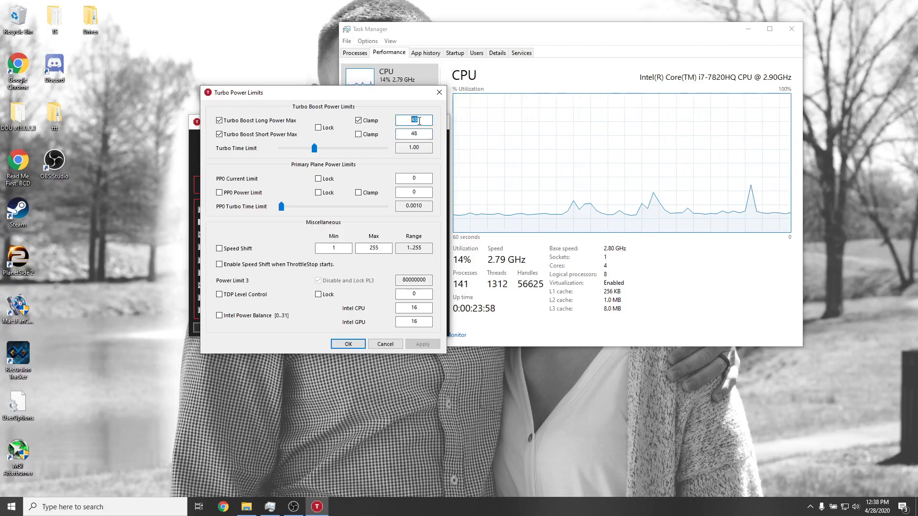
pyautogui.press('Tab')
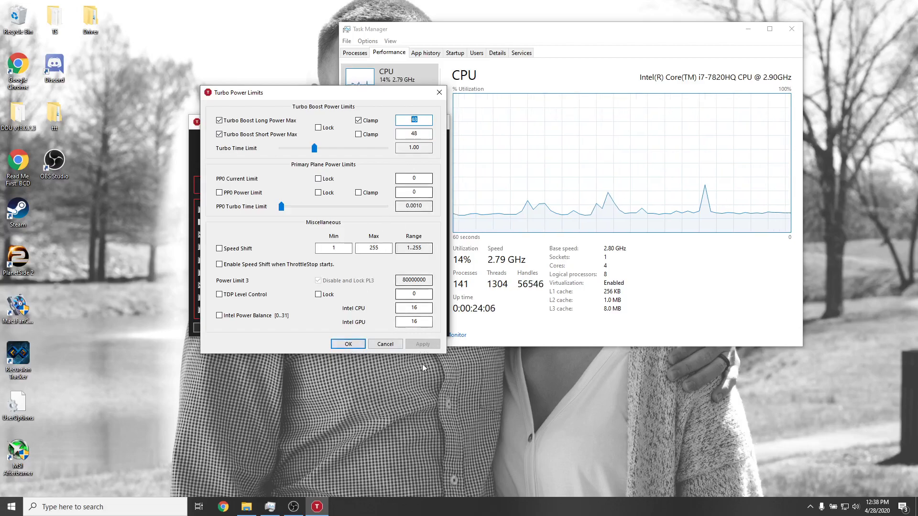
pyautogui.click(354, 344)
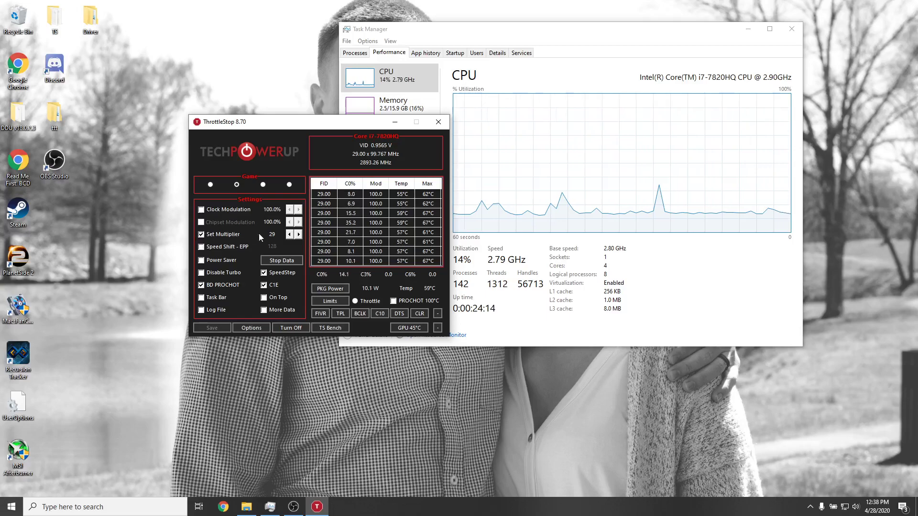
# Step: Raise the Set Multiplier from 29 to 39 T
pyautogui.click(299, 234)
pyautogui.click(298, 234)
pyautogui.click(298, 234)
pyautogui.click(298, 235)
pyautogui.click(298, 234)
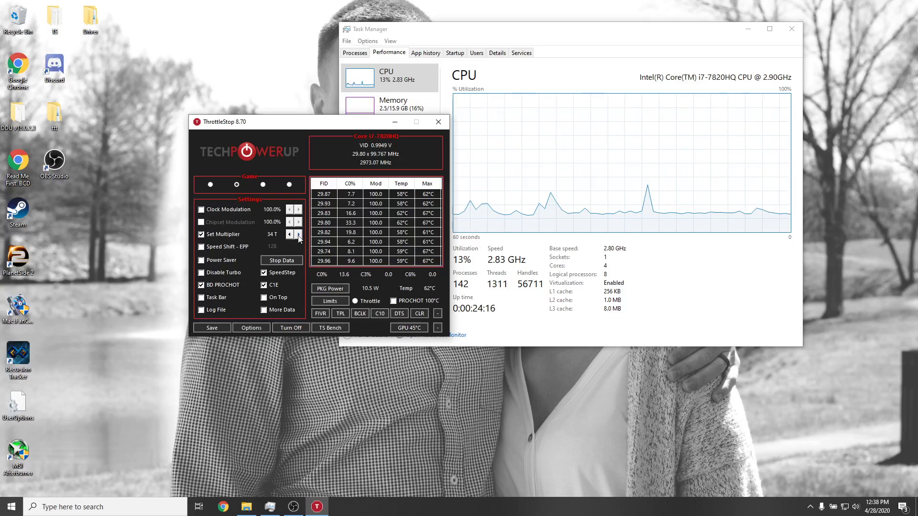
pyautogui.click(298, 234)
pyautogui.click(299, 234)
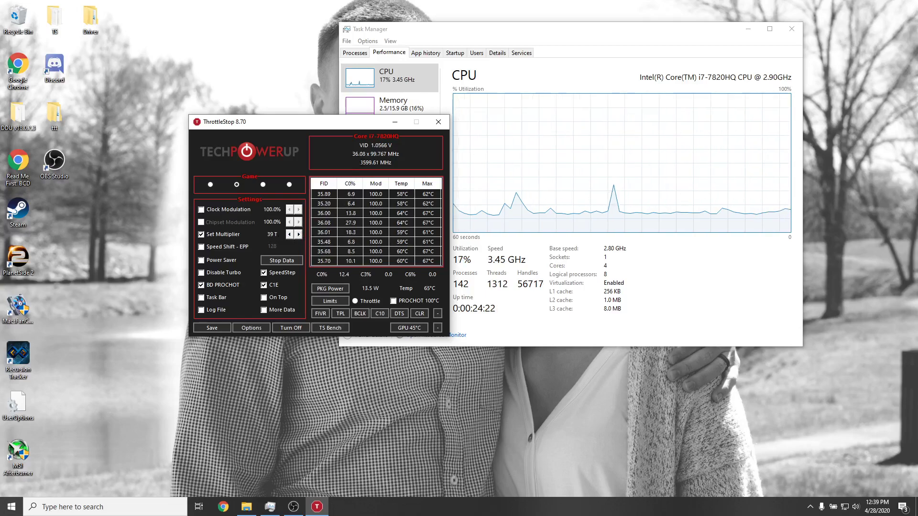
# Step: Minimise ThrottleStop to the system tray, then restore it with the tray menu's Show entry
pyautogui.click(317, 506)
pyautogui.click(810, 506)
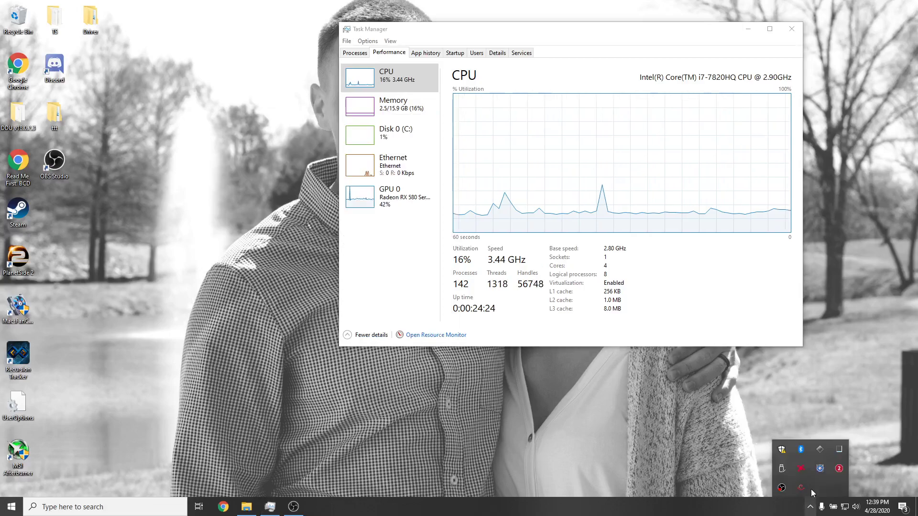
pyautogui.rightClick(819, 469)
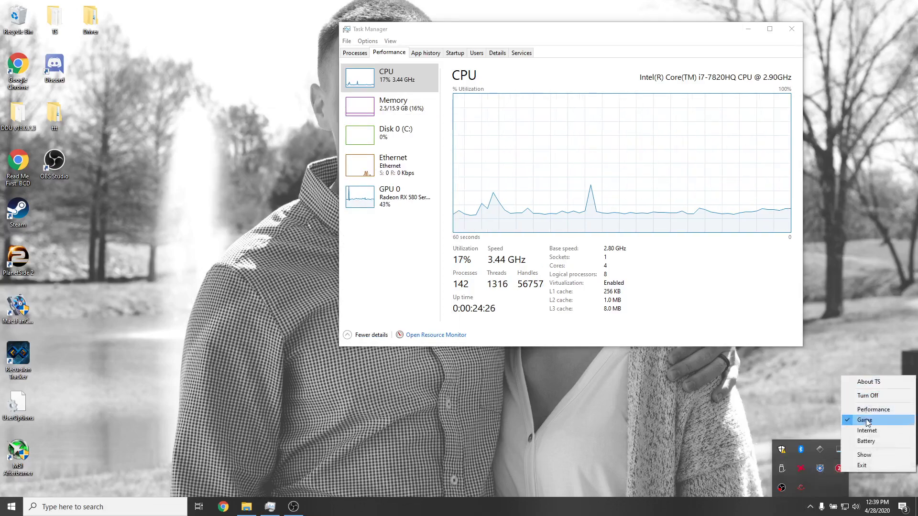
pyautogui.click(864, 454)
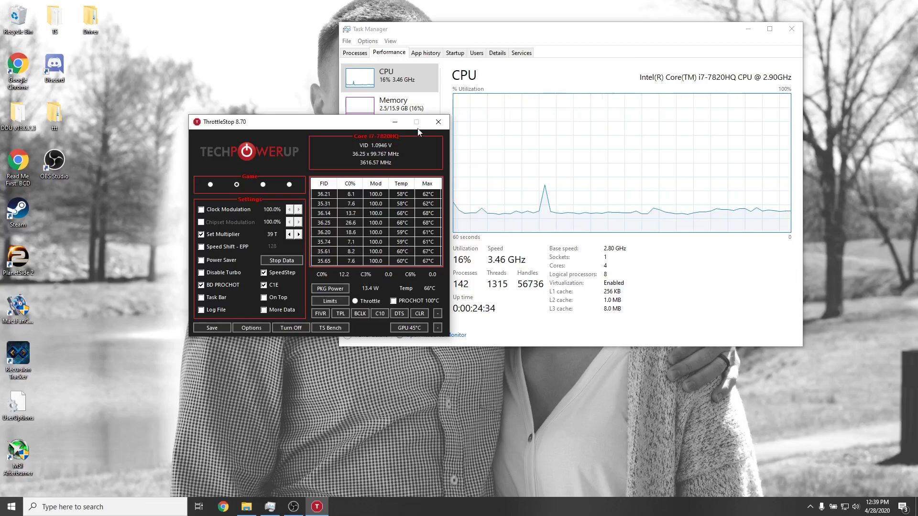
# Step: Drag ThrottleStop to the upper left to uncover Task Manager's full performance sidebar
pyautogui.moveTo(370, 127); pyautogui.dragTo(259, 117)
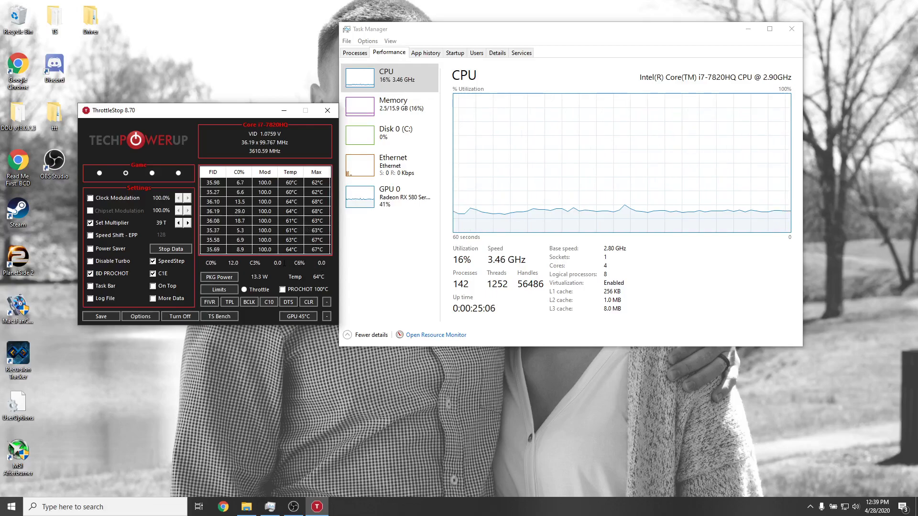
pyautogui.click(17, 322)
pyautogui.click(809, 507)
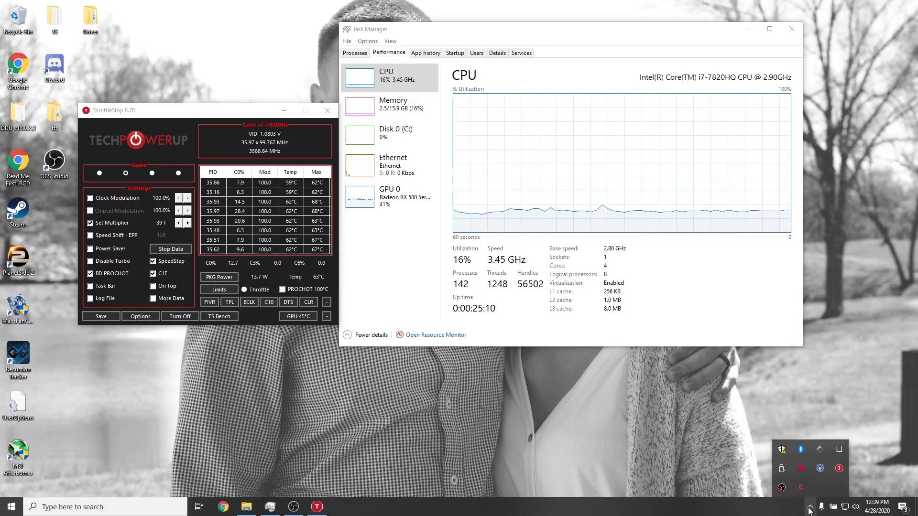
pyautogui.rightClick(820, 469)
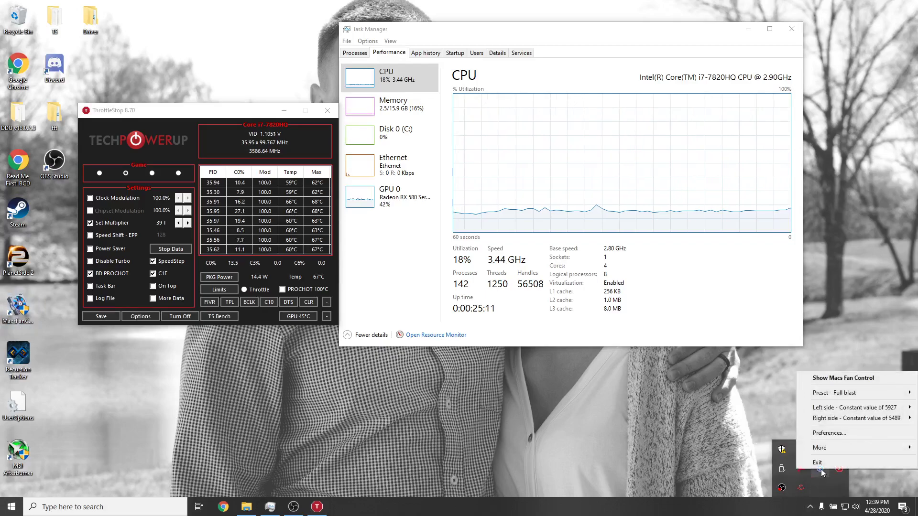
pyautogui.click(831, 378)
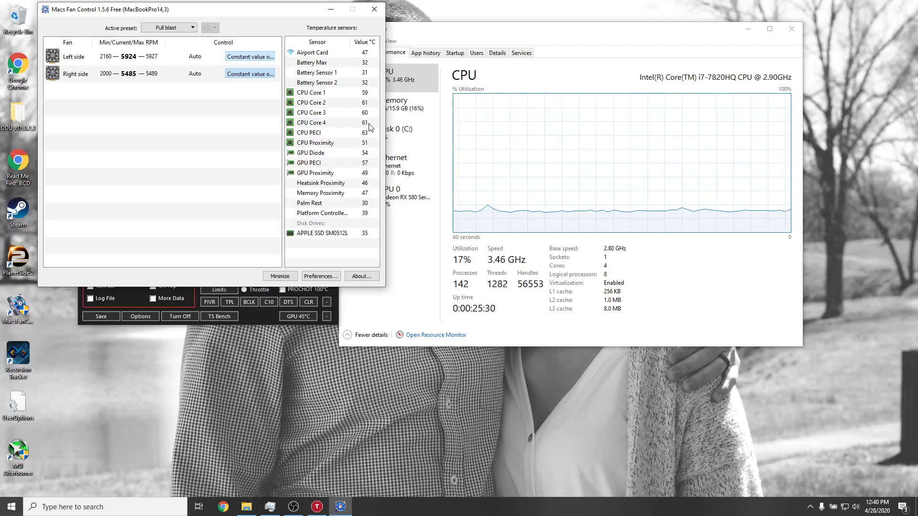
pyautogui.click(331, 9)
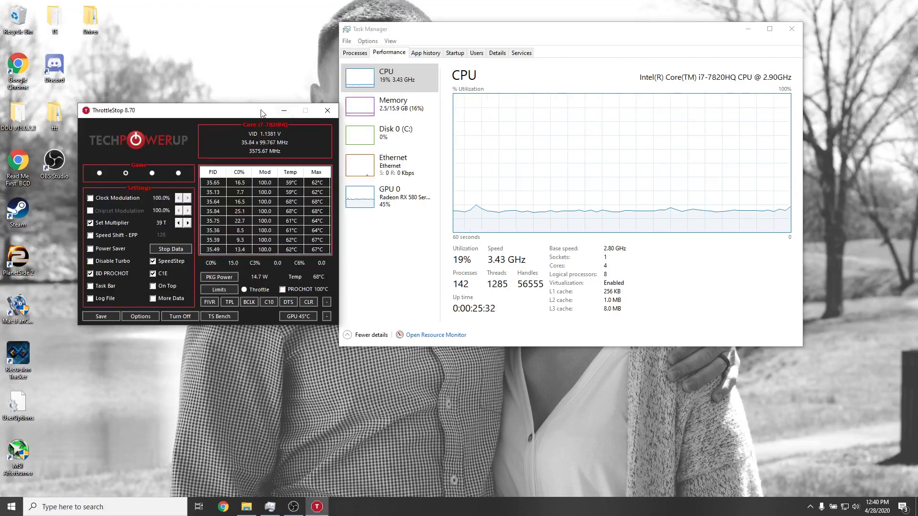
# Step: Nudge the ThrottleStop window higher and bring OBS Studio to the front
pyautogui.moveTo(261, 109); pyautogui.dragTo(261, 67)
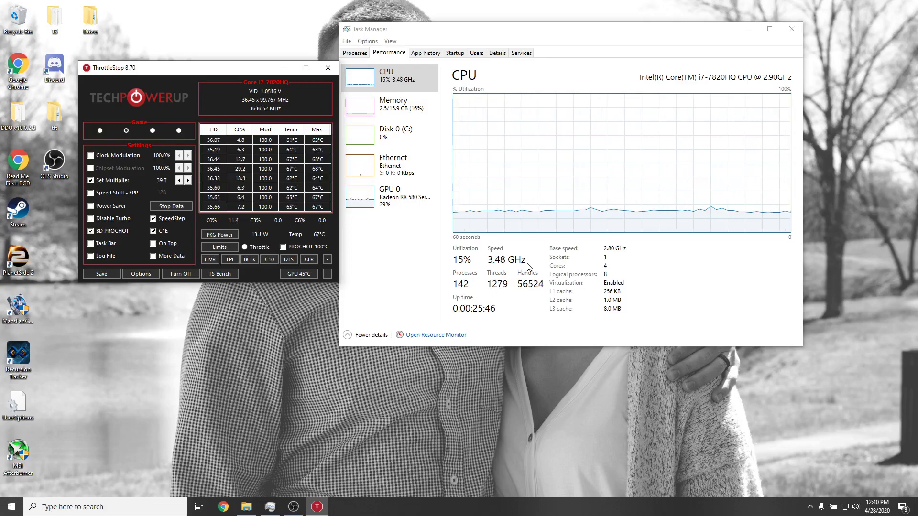
pyautogui.click(293, 507)
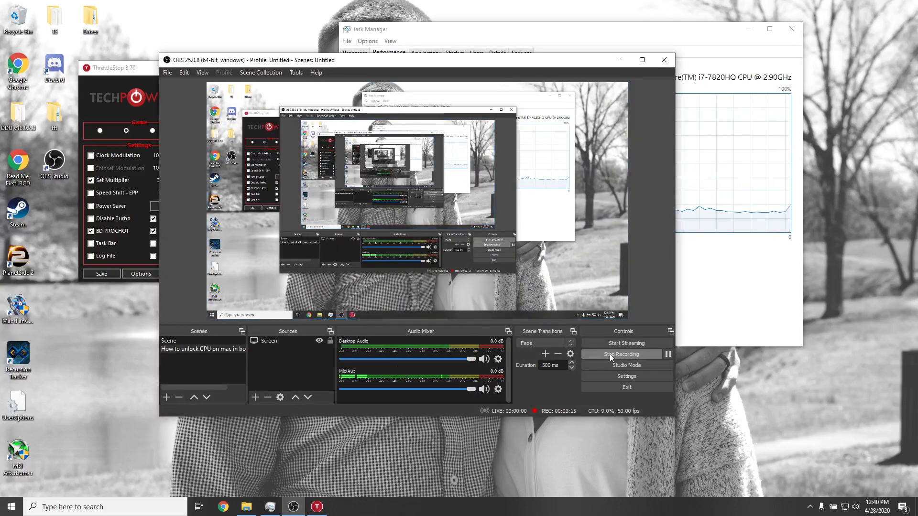